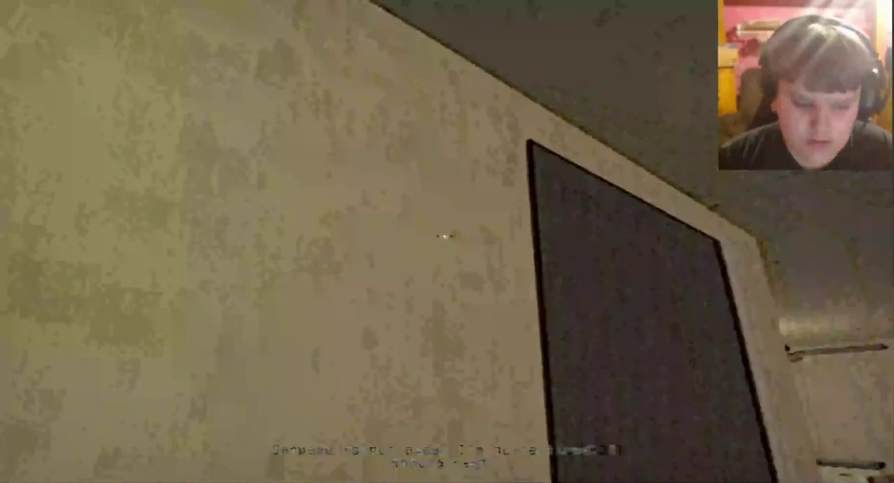
left_click_drag(445, 238, 445, 238)
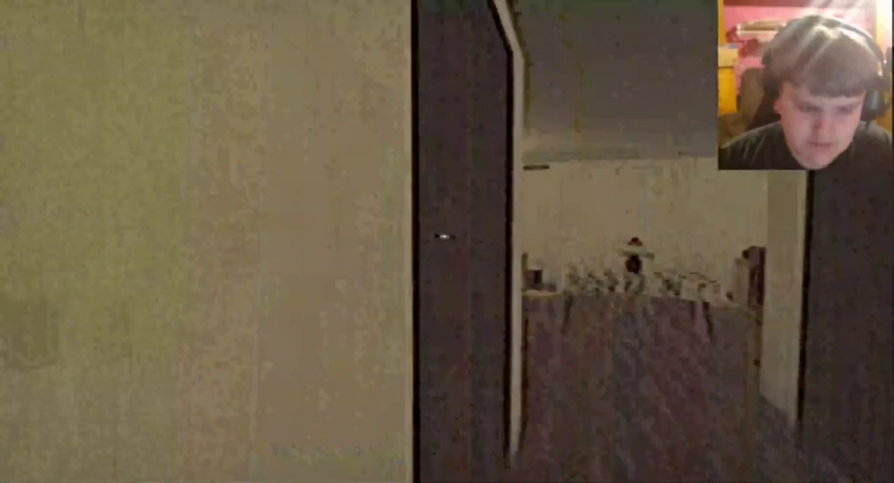
key("w")
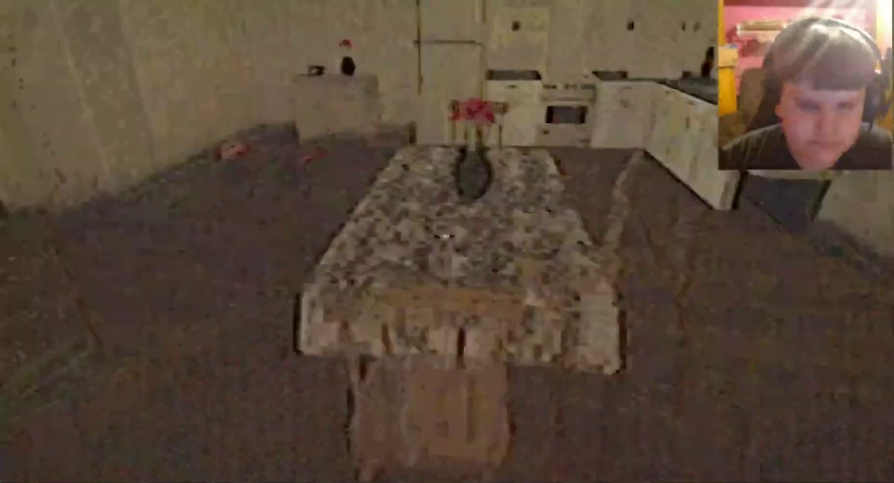
key("w")
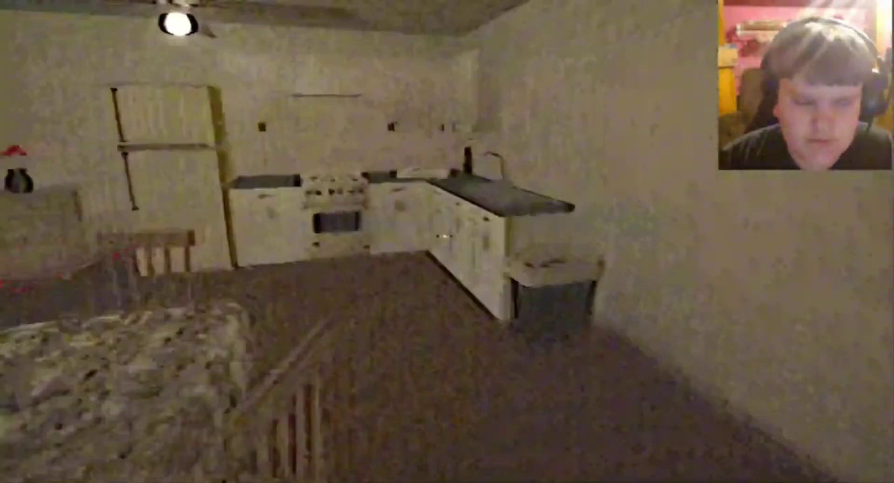